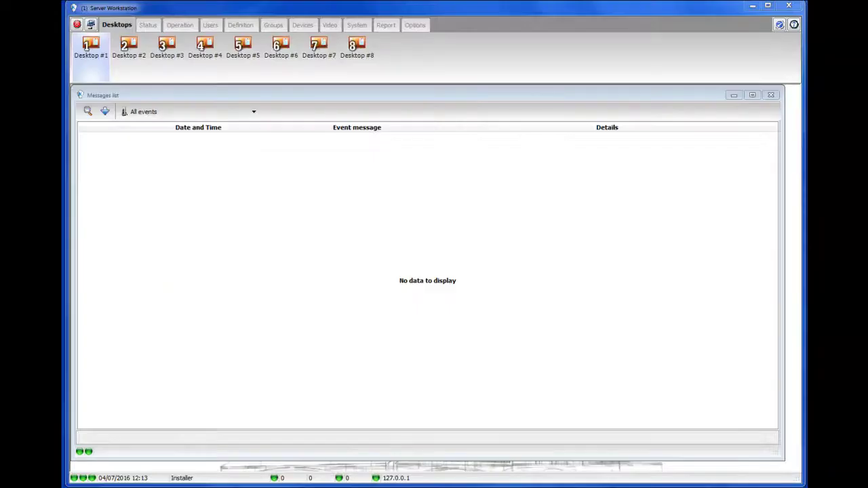
# Step: Create integrated panel 'Neo Integration' as DSC PowerSeries Neo connected to controller, checking its HS2016 components
pyautogui.click(303, 25)
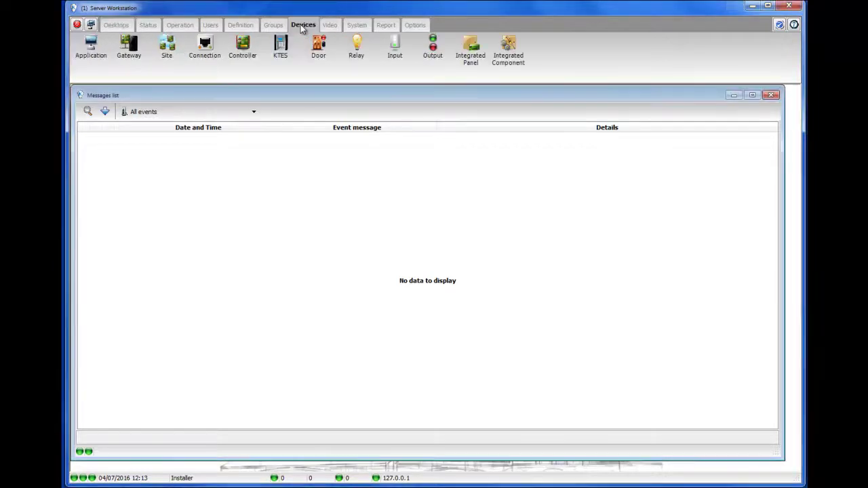
pyautogui.click(471, 66)
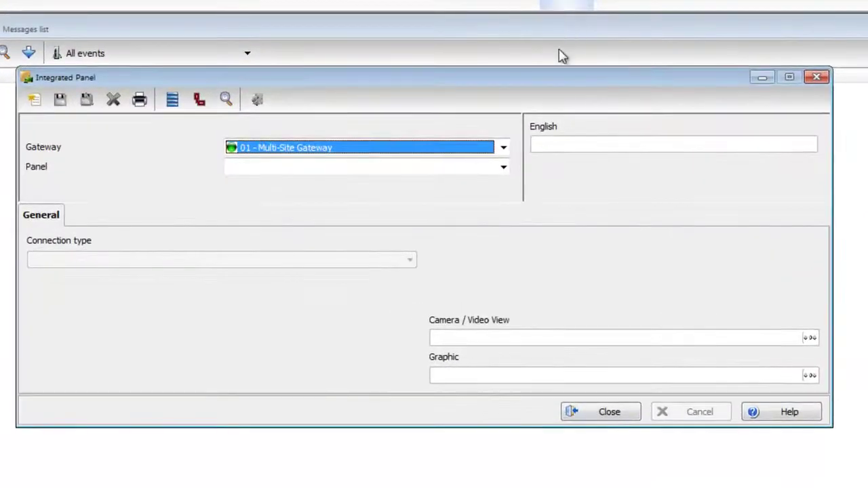
pyautogui.click(34, 102)
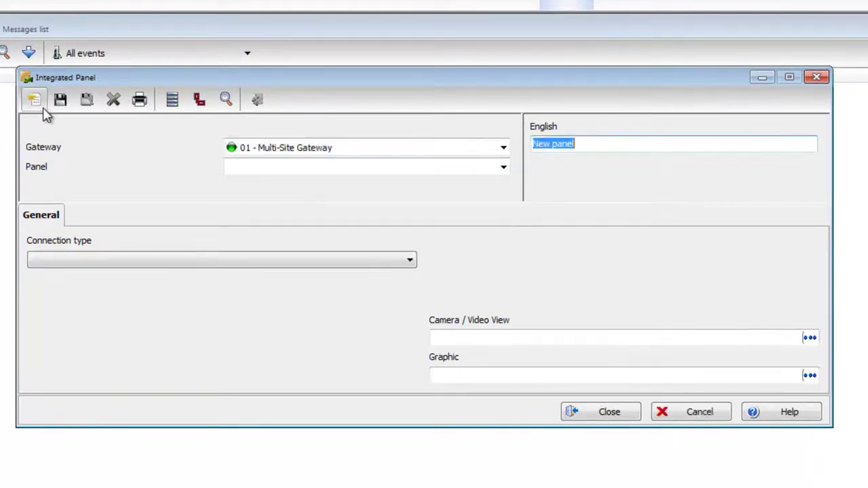
pyautogui.write('Neo Integratio')
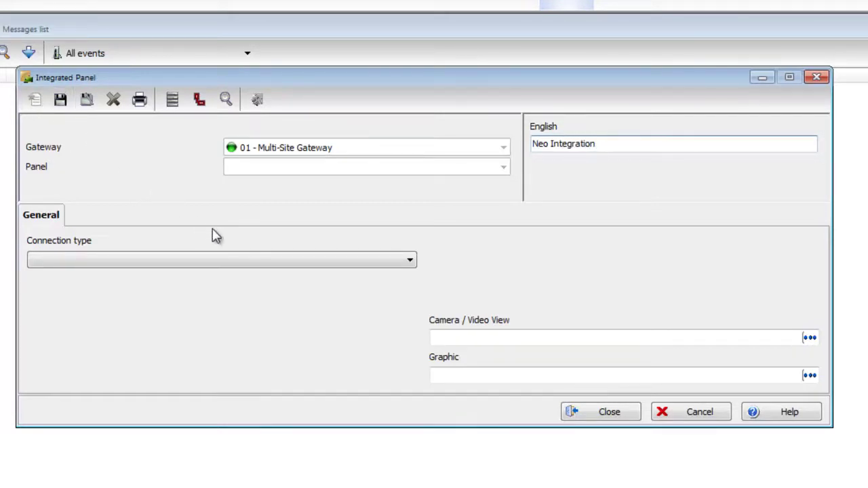
pyautogui.click(240, 261)
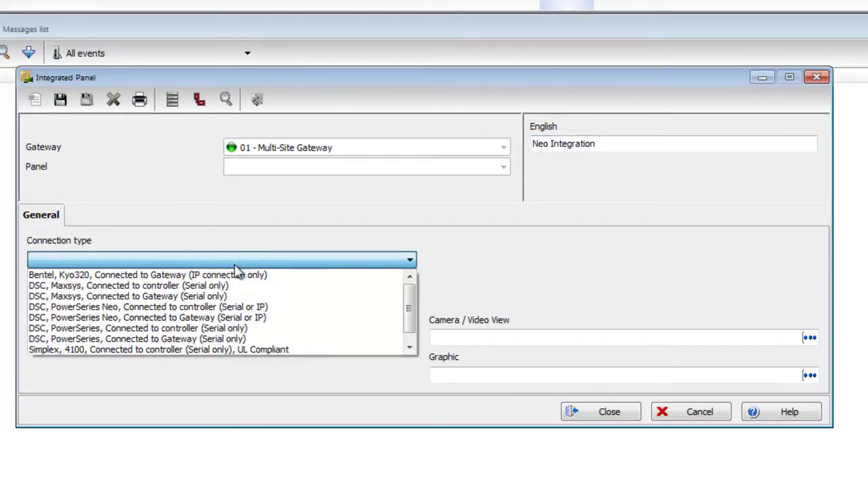
pyautogui.click(221, 307)
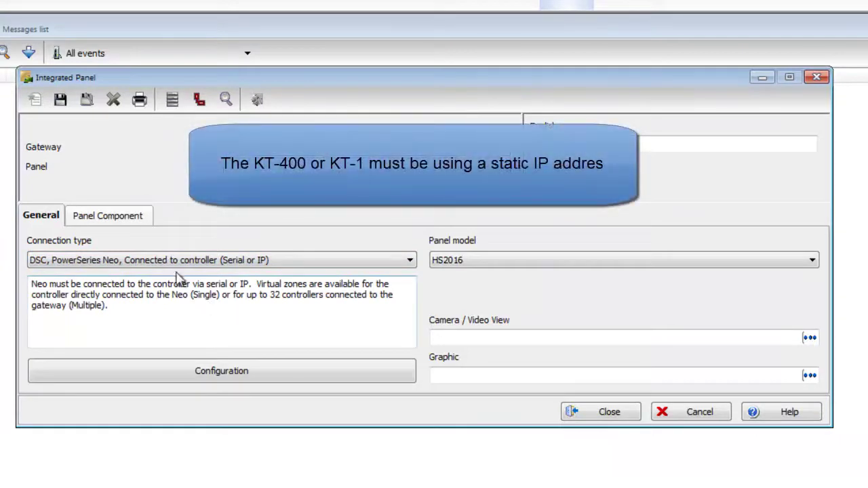
pyautogui.click(125, 223)
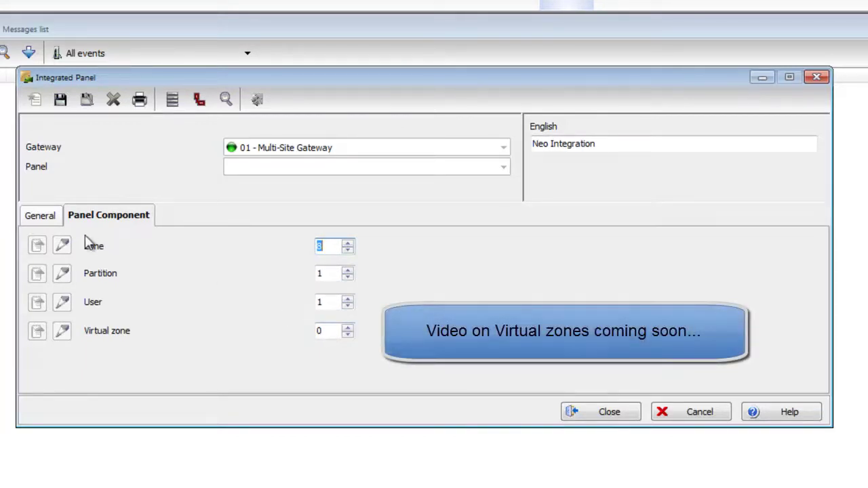
pyautogui.click(41, 218)
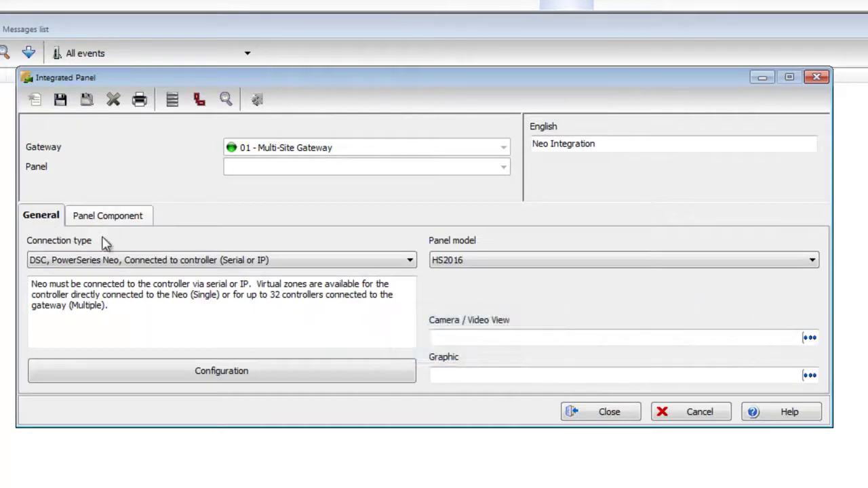
# Step: Configure the Neo panel with Controller #1 pass-through, its integration ID, and IP-TCP communication
pyautogui.click(239, 373)
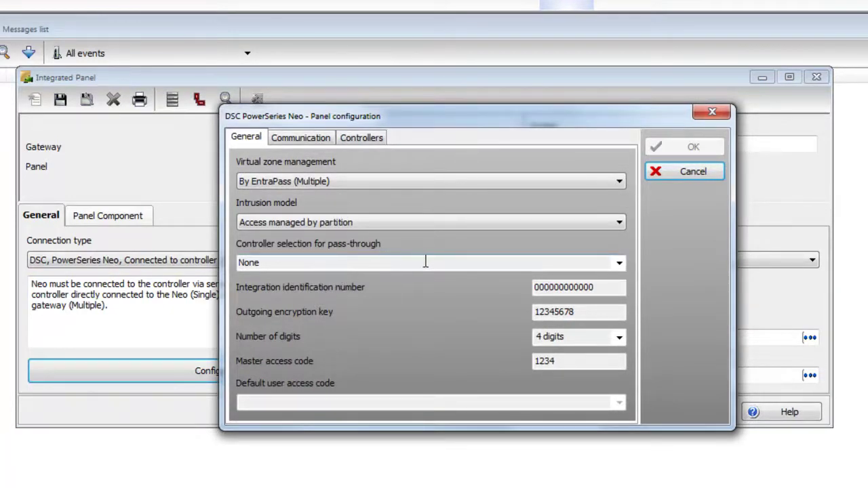
pyautogui.click(621, 265)
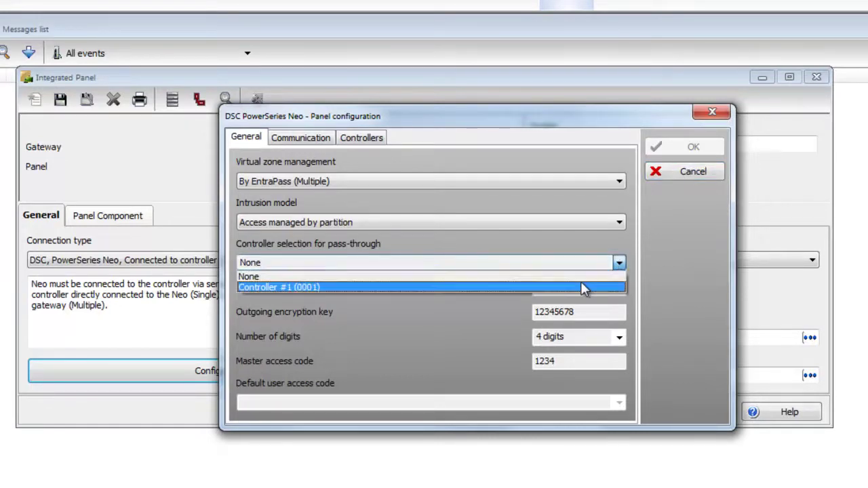
pyautogui.click(583, 287)
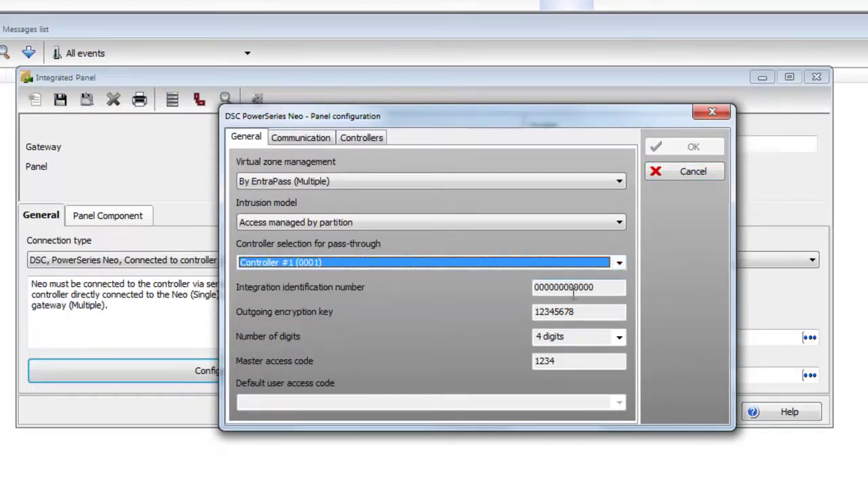
pyautogui.click(536, 288)
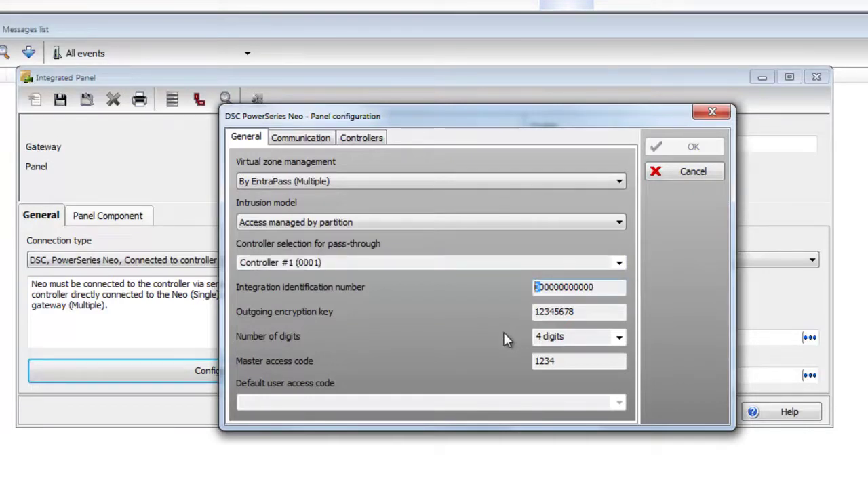
pyautogui.write('15')
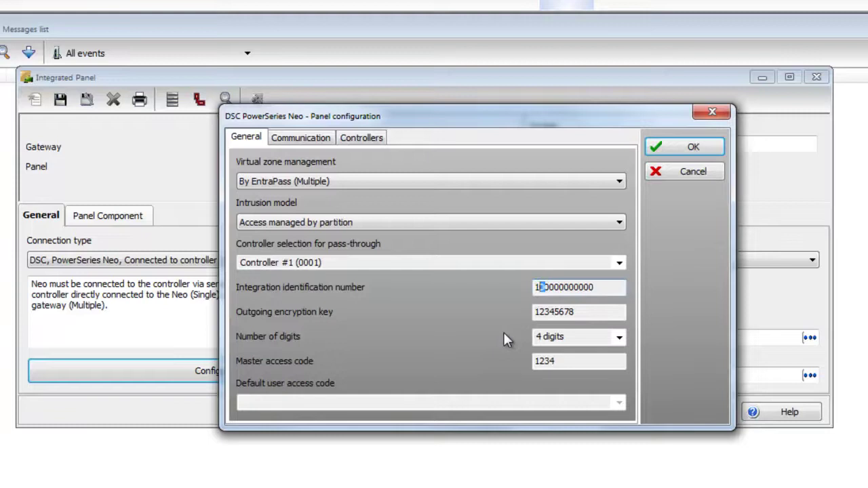
pyautogui.write('0706219')
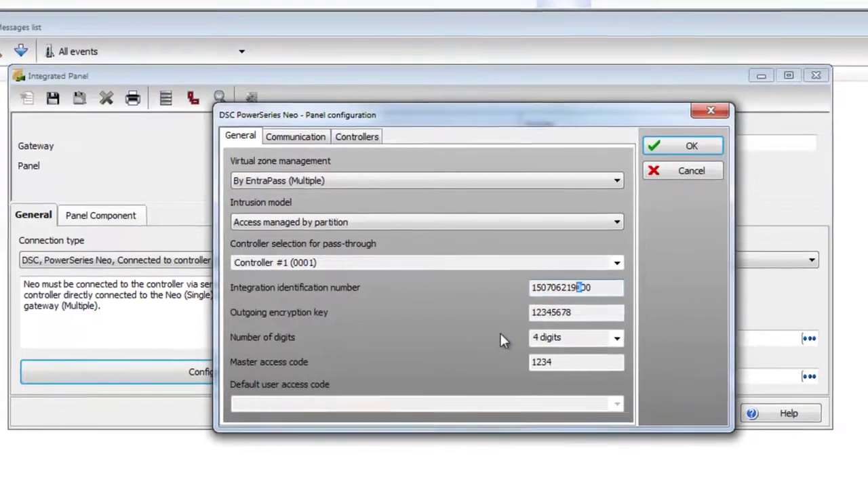
pyautogui.write('112')
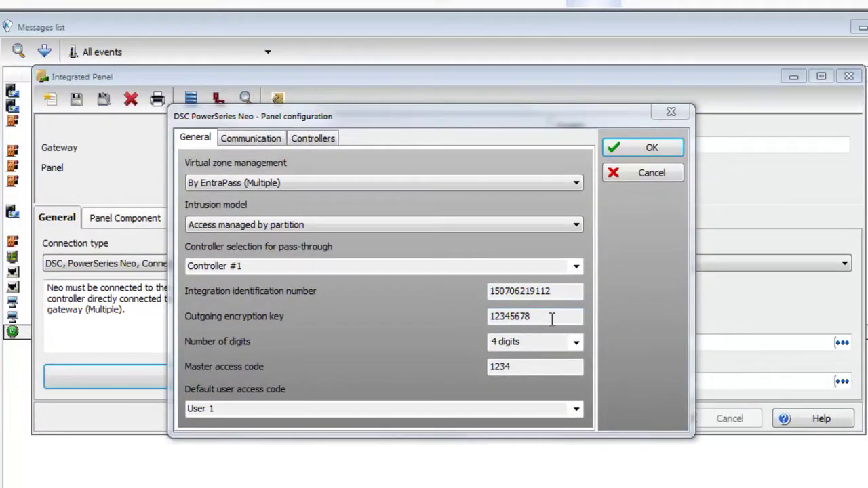
pyautogui.click(249, 138)
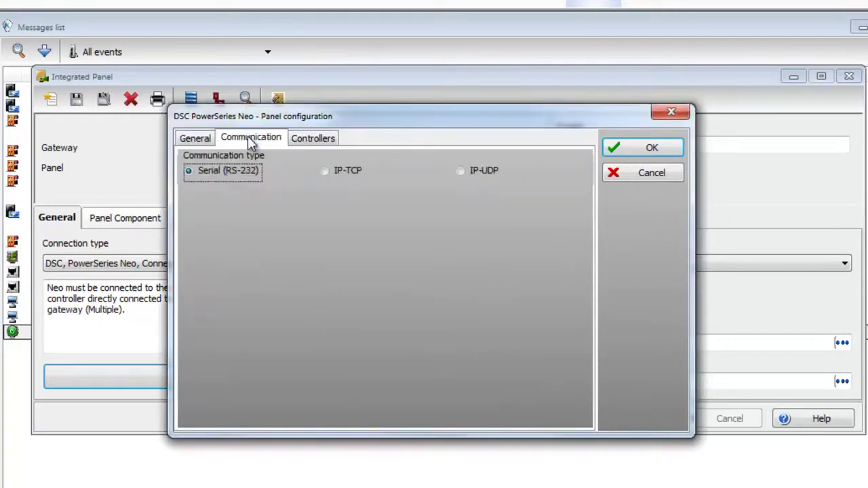
pyautogui.click(325, 171)
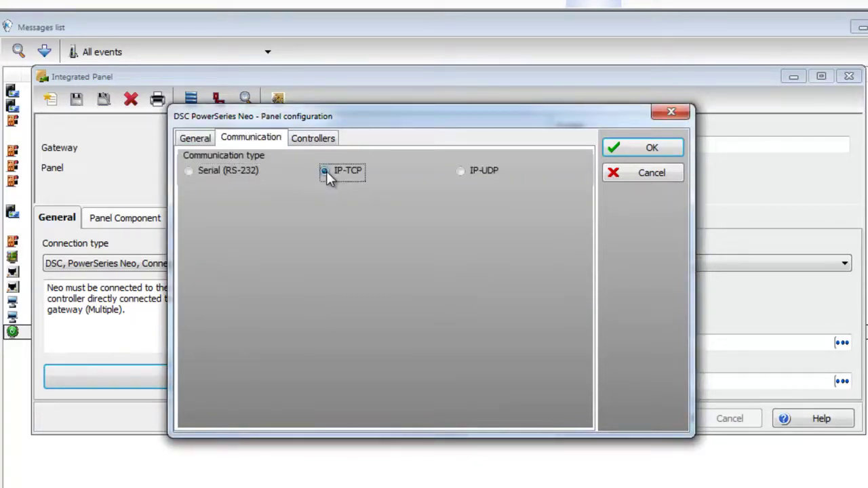
pyautogui.click(203, 142)
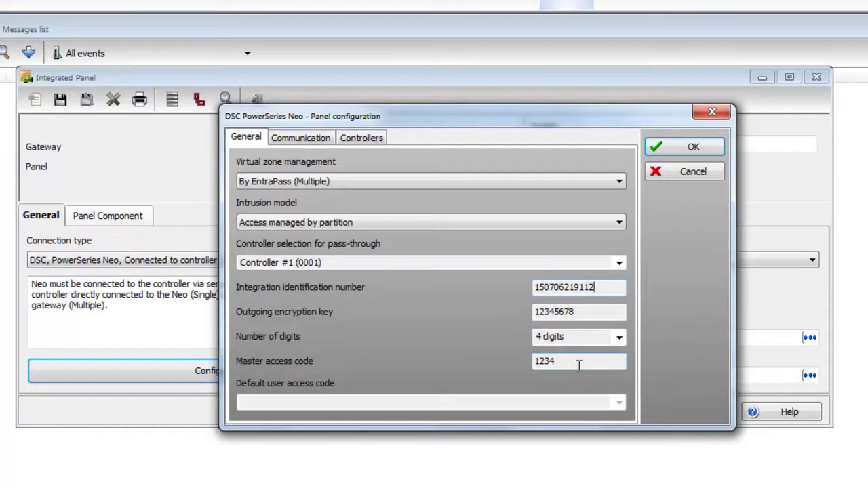
pyautogui.click(671, 150)
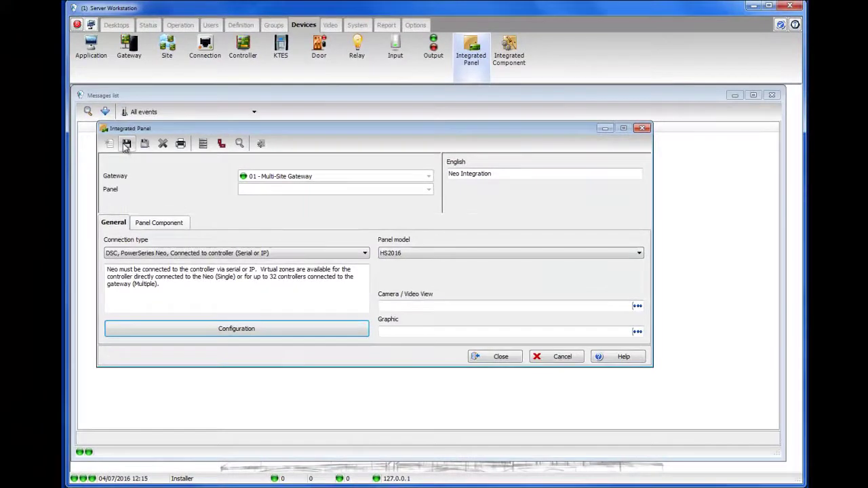
# Step: Save Neo Integration, make User 1 - Neo Integration (0001) the default user access code, then close it
pyautogui.click(125, 145)
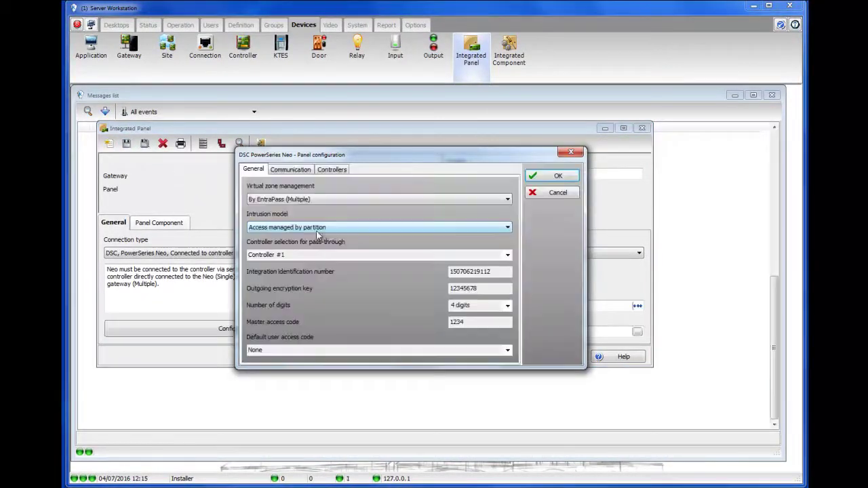
pyautogui.click(508, 350)
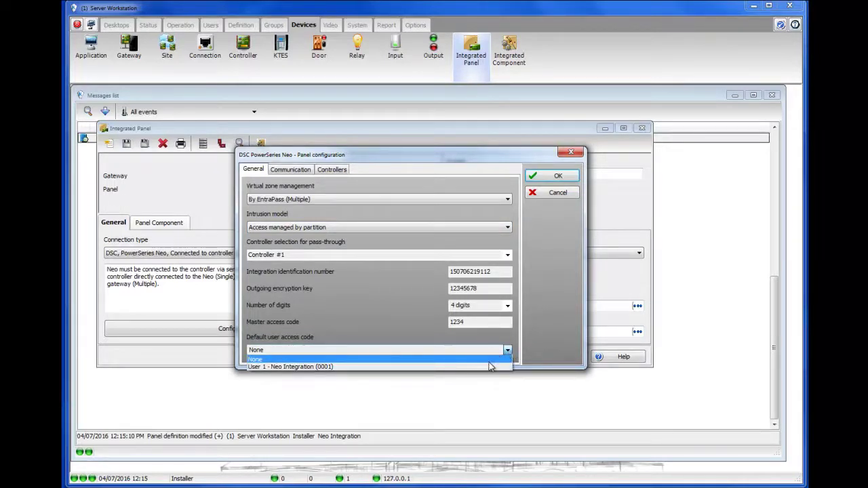
pyautogui.click(487, 367)
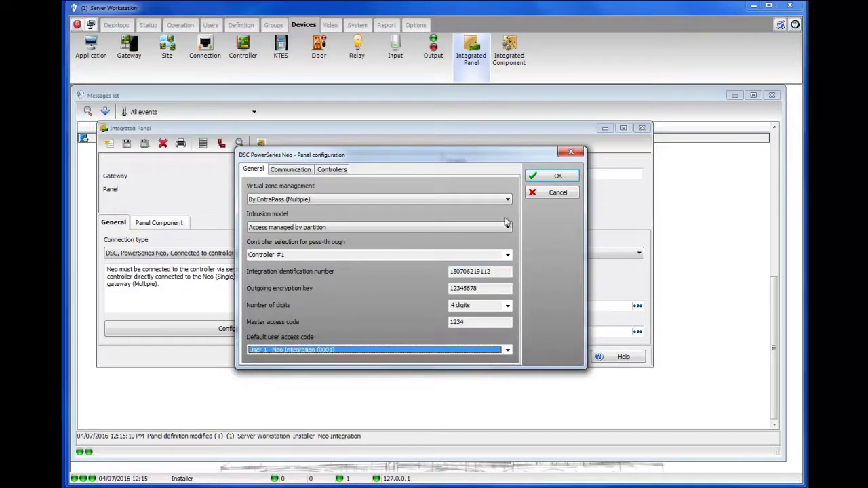
pyautogui.click(540, 175)
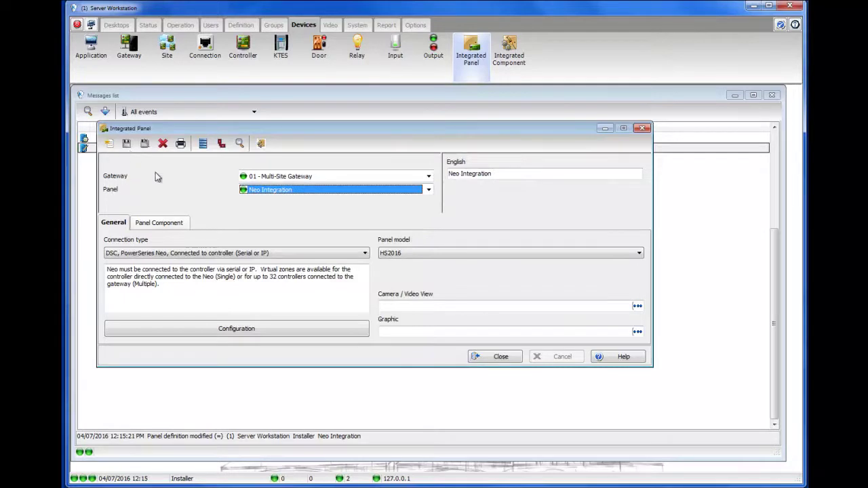
pyautogui.click(483, 358)
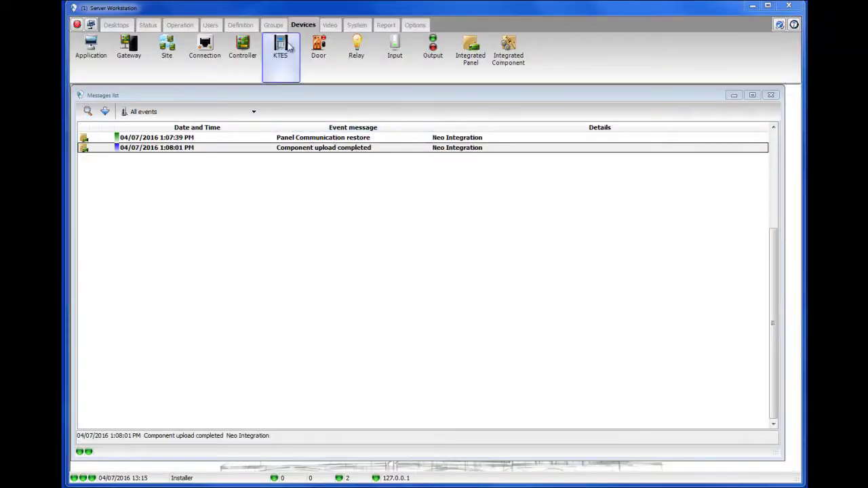
# Step: Open Integrated Components filtered to Neo Integration users and view User 1's access code unchanged
pyautogui.click(306, 25)
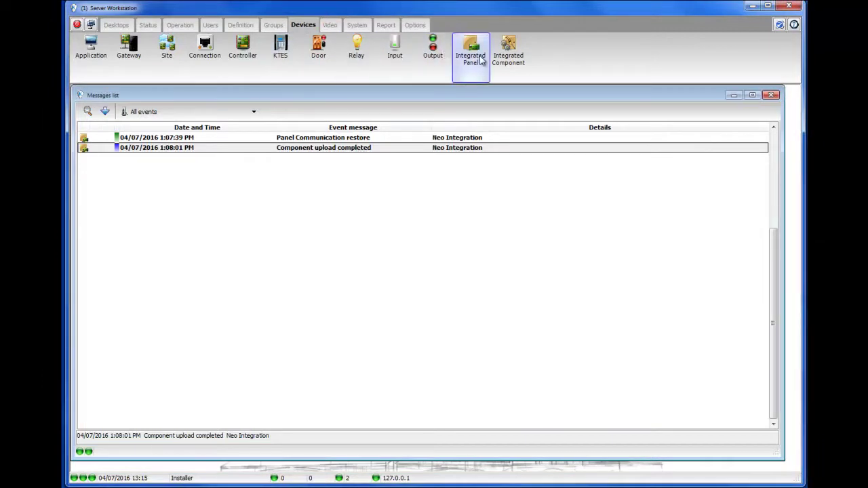
pyautogui.click(500, 63)
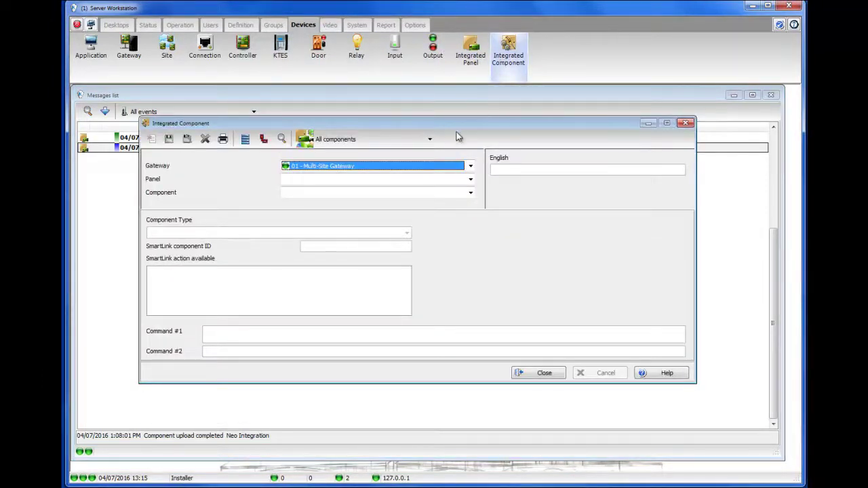
pyautogui.click(432, 139)
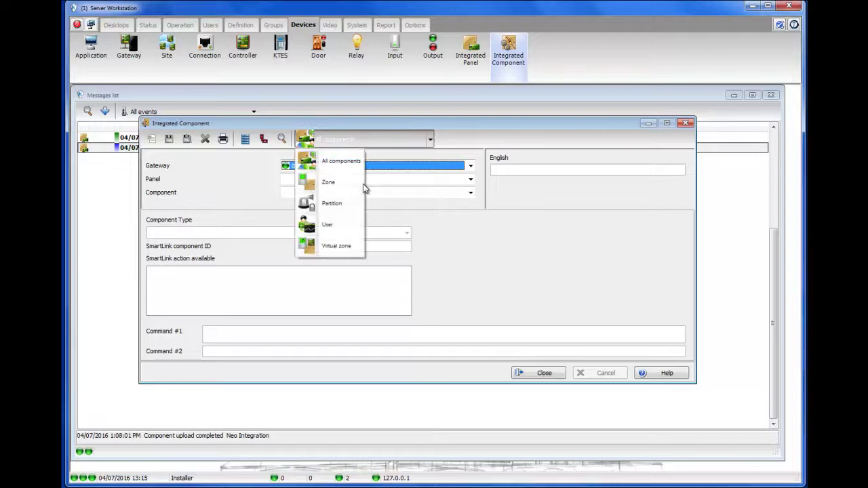
pyautogui.click(343, 225)
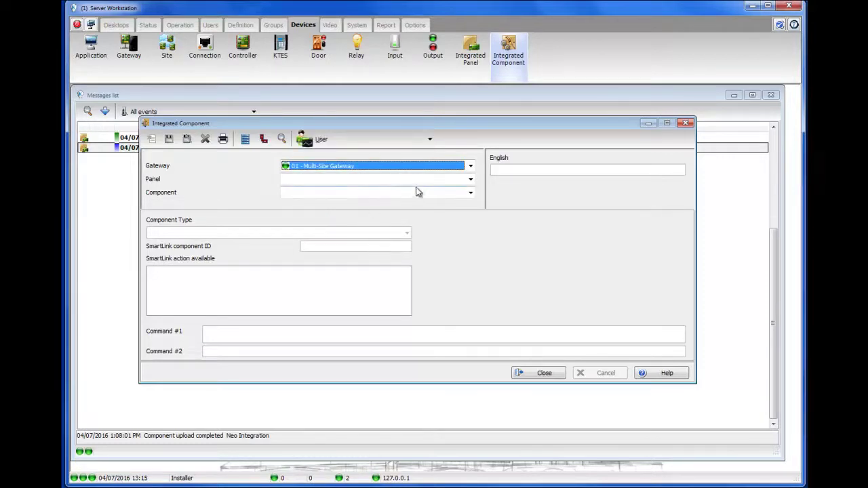
pyautogui.click(441, 180)
pyautogui.click(436, 194)
pyautogui.click(438, 195)
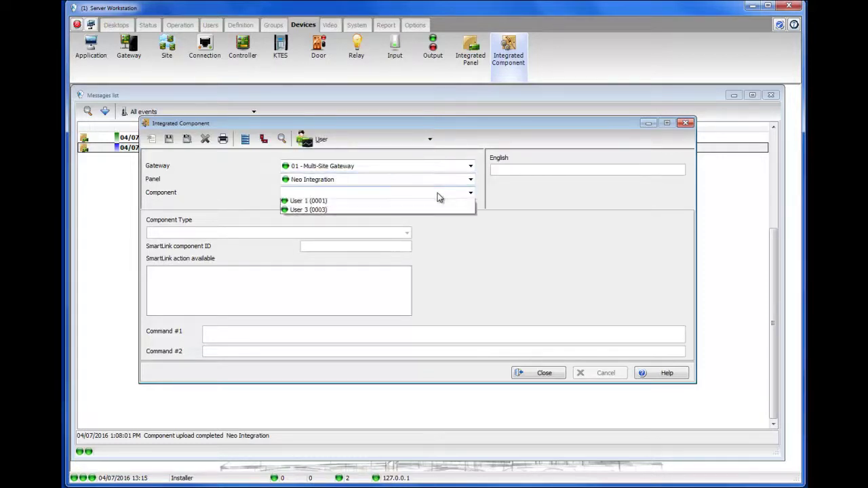
pyautogui.click(422, 203)
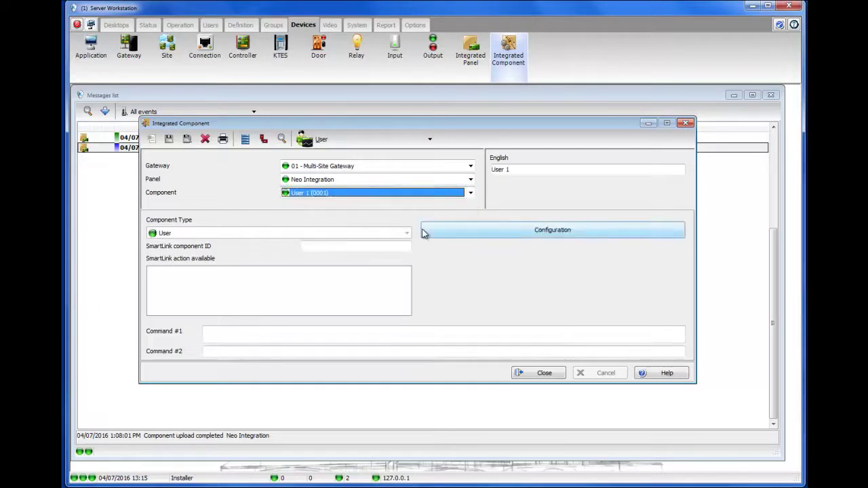
pyautogui.click(458, 234)
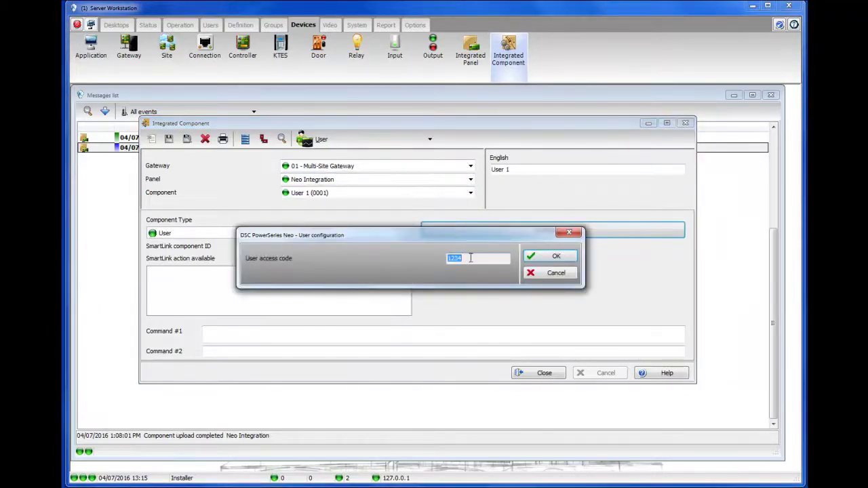
pyautogui.click(523, 273)
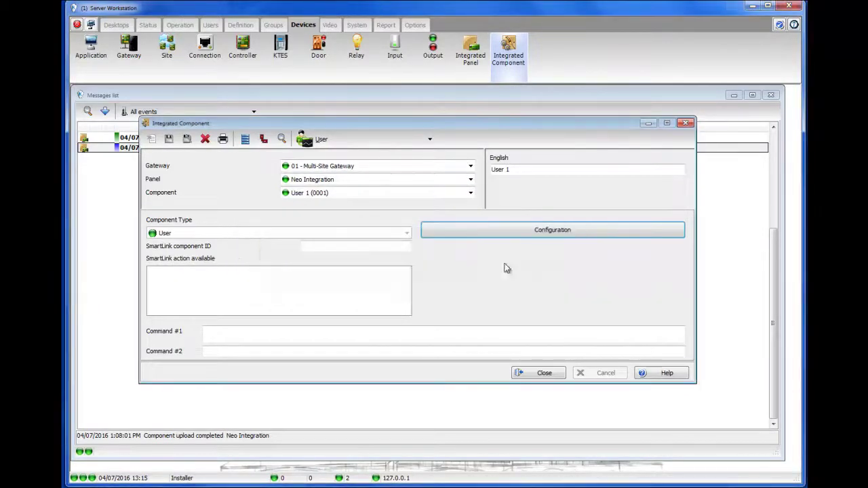
# Step: Review the access codes of users 2 and 3 without changes, ending on User 3 (0003)
pyautogui.click(471, 193)
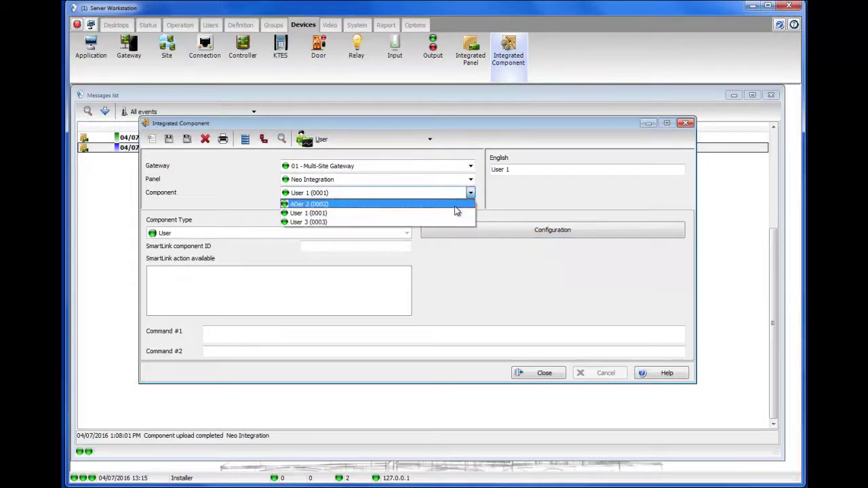
pyautogui.click(456, 209)
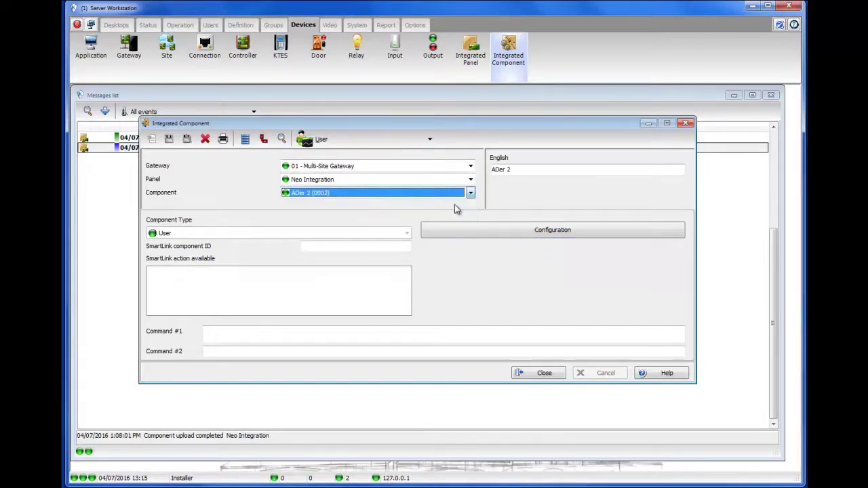
pyautogui.click(499, 231)
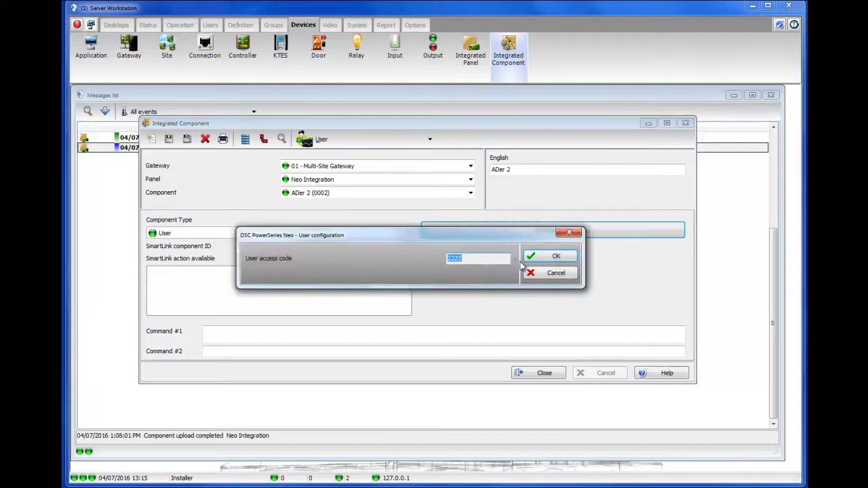
pyautogui.click(548, 273)
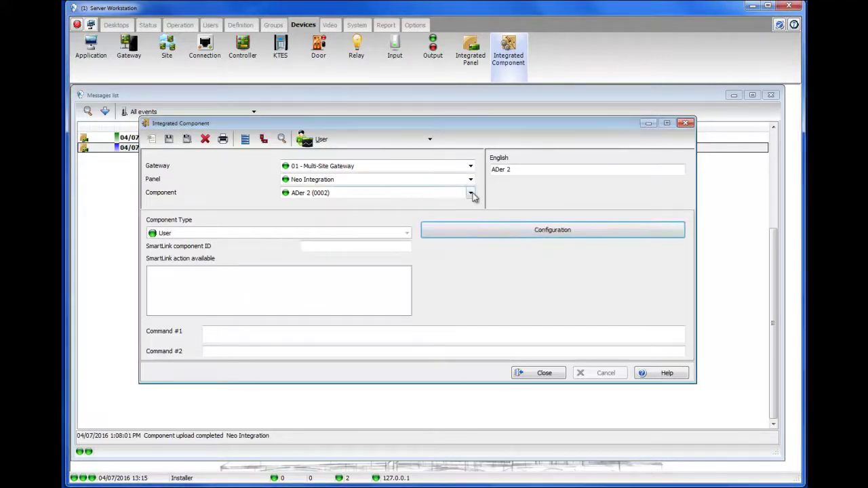
pyautogui.click(470, 193)
pyautogui.click(461, 222)
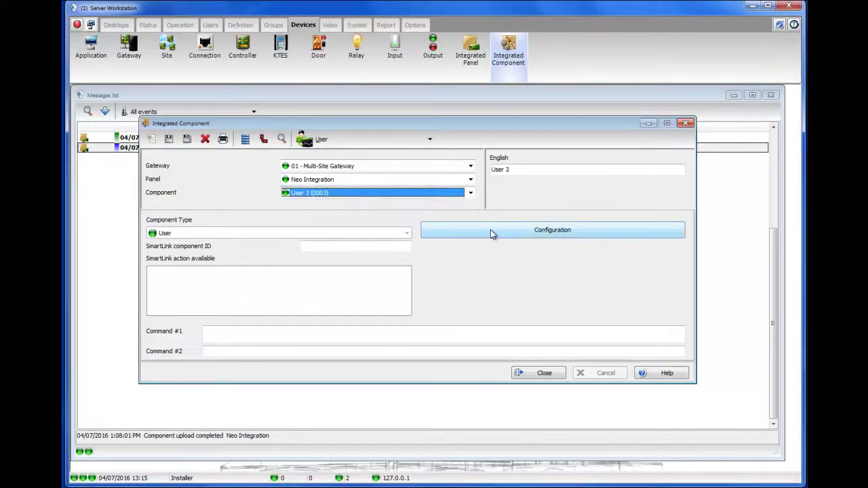
pyautogui.click(491, 230)
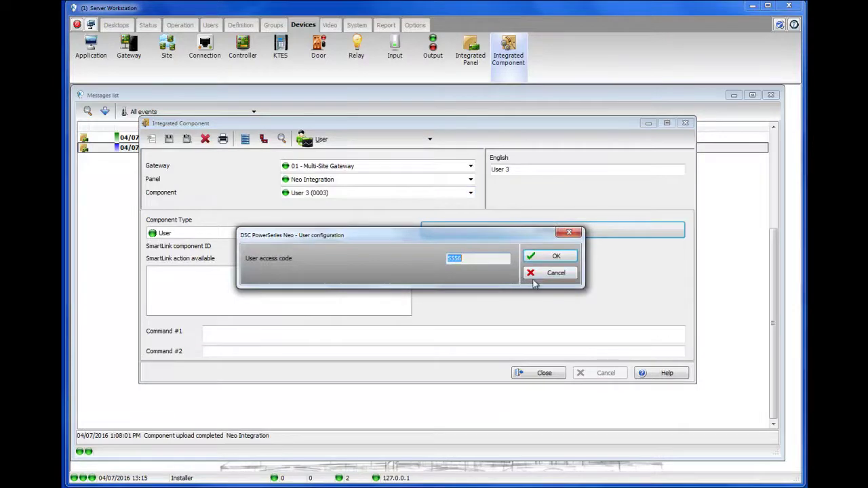
pyautogui.click(549, 273)
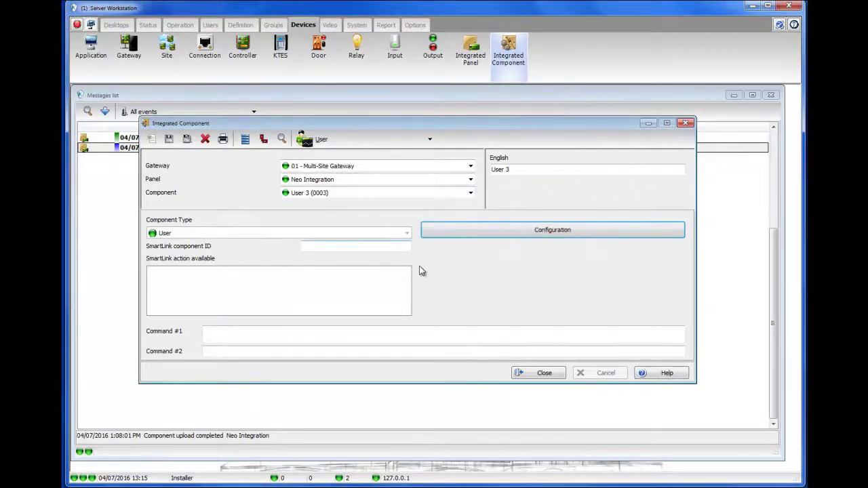
# Step: Close the Integrated Component window and disarm the alarm panel from the workstation
pyautogui.click(543, 379)
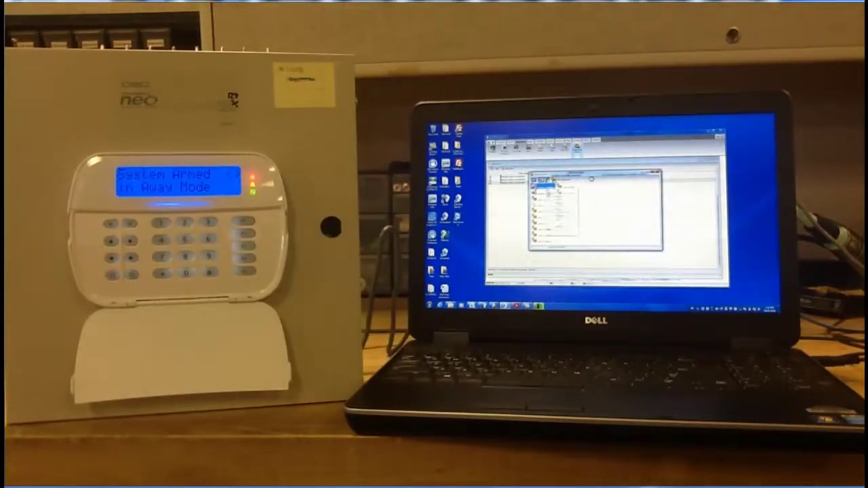
pyautogui.rightClick(546, 190)
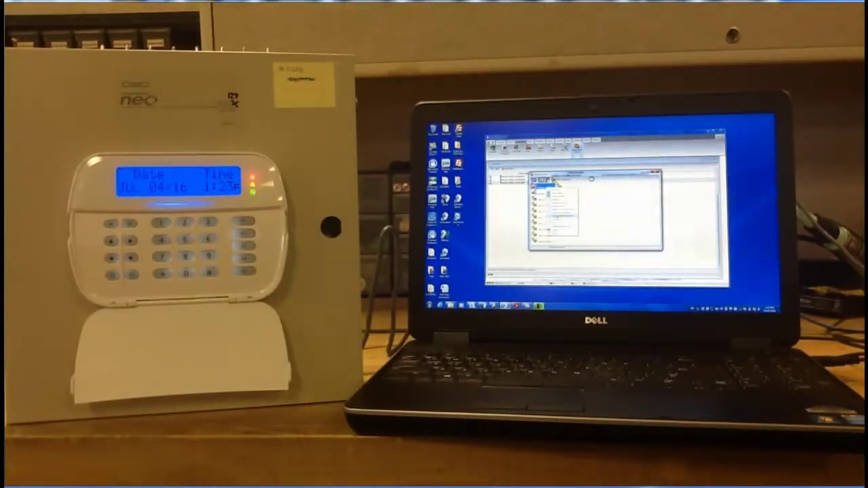
pyautogui.click(563, 216)
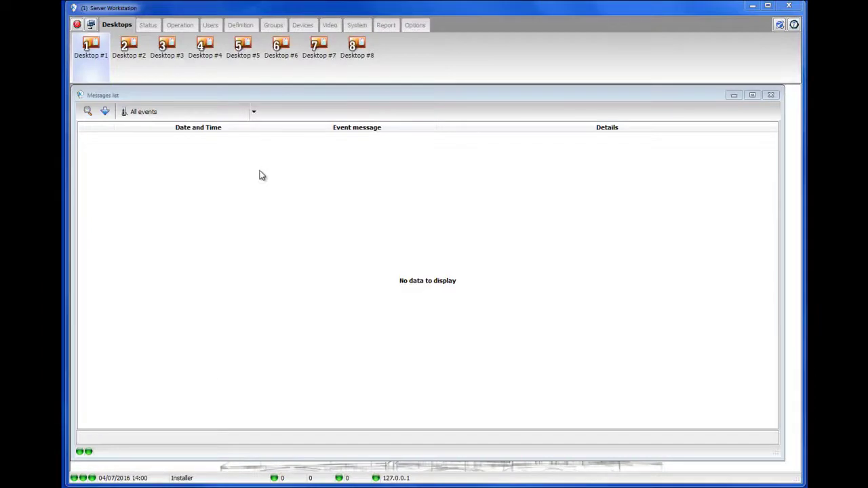
# Step: Open Controller #1 Door #1 on the KT-400 and Neo integration connection and enable Multi-Swipe
pyautogui.click(302, 25)
pyautogui.click(312, 47)
pyautogui.click(353, 154)
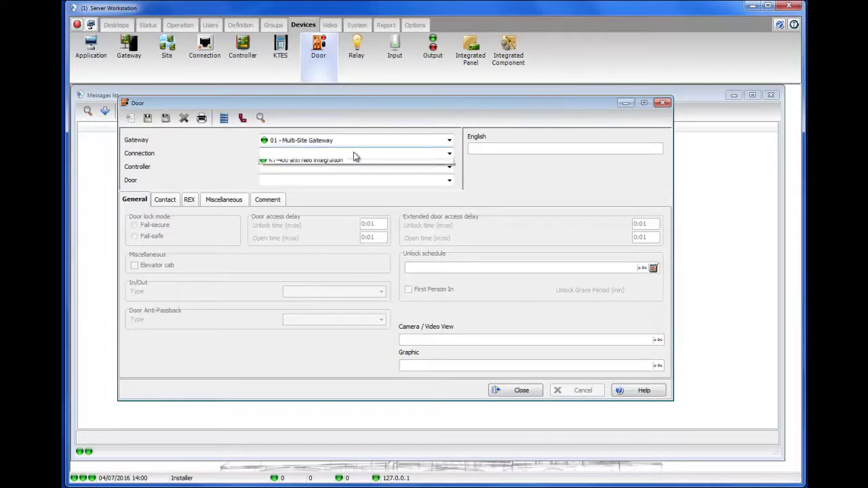
pyautogui.click(351, 167)
pyautogui.click(350, 169)
pyautogui.click(346, 179)
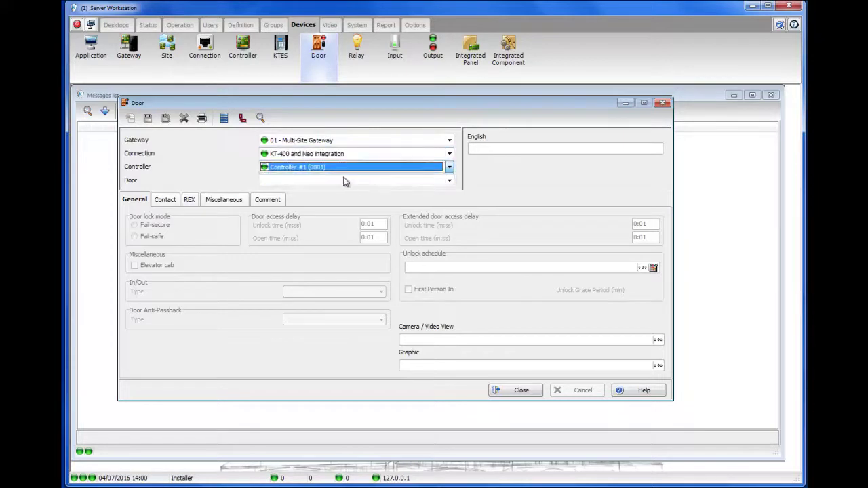
pyautogui.click(345, 180)
pyautogui.click(345, 190)
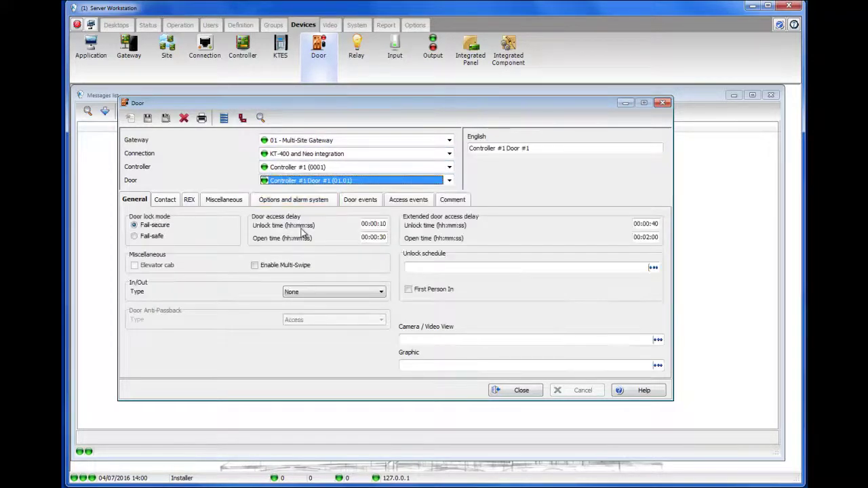
pyautogui.click(255, 266)
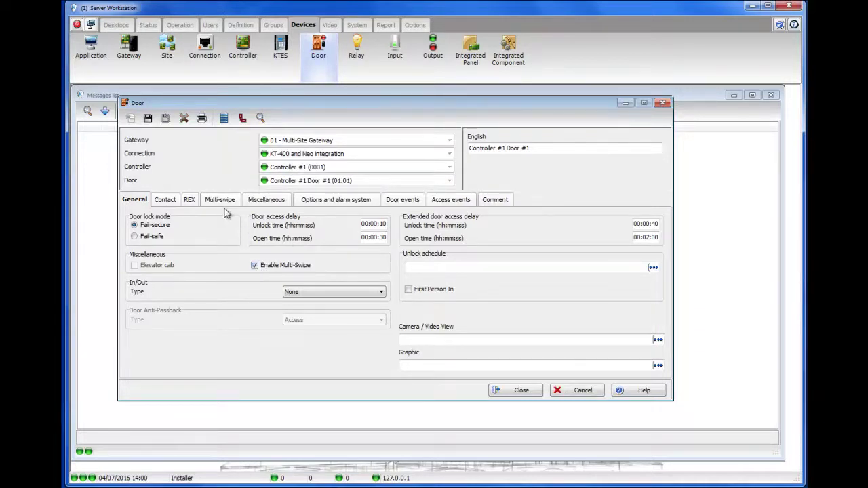
pyautogui.click(221, 202)
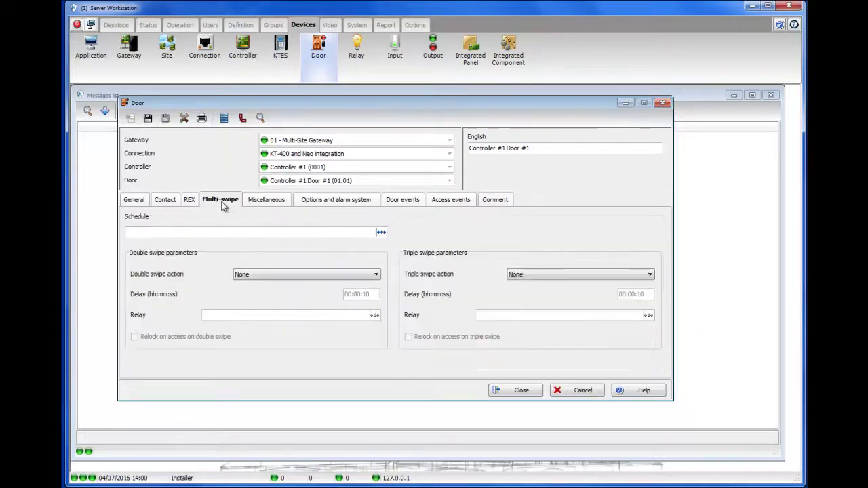
# Step: Set Door #1's always-valid double swipe to Request to arm granted - Alarm interface and save
pyautogui.click(381, 234)
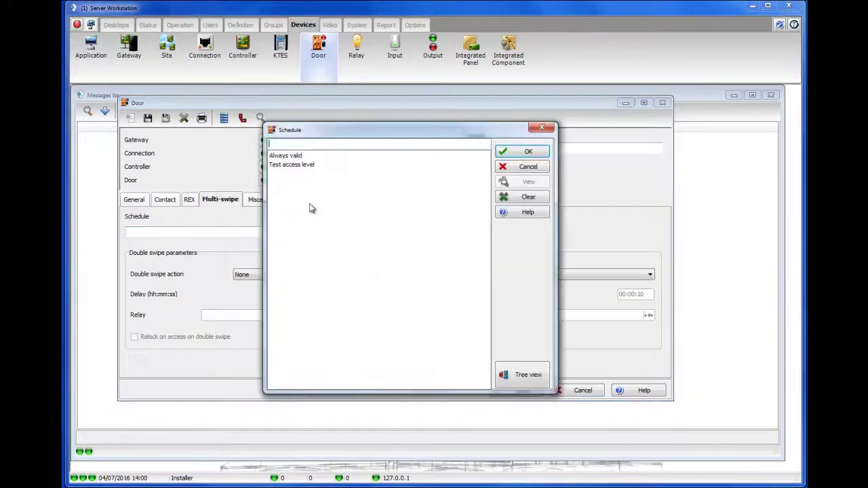
pyautogui.doubleClick(290, 156)
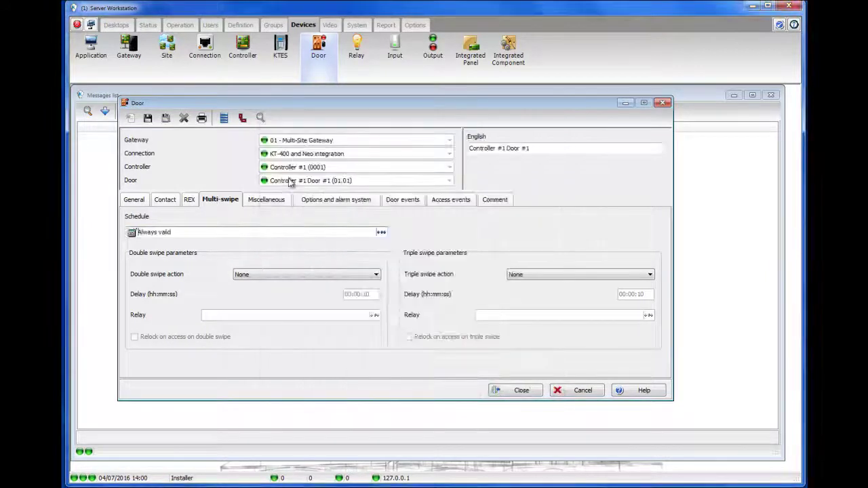
pyautogui.click(299, 273)
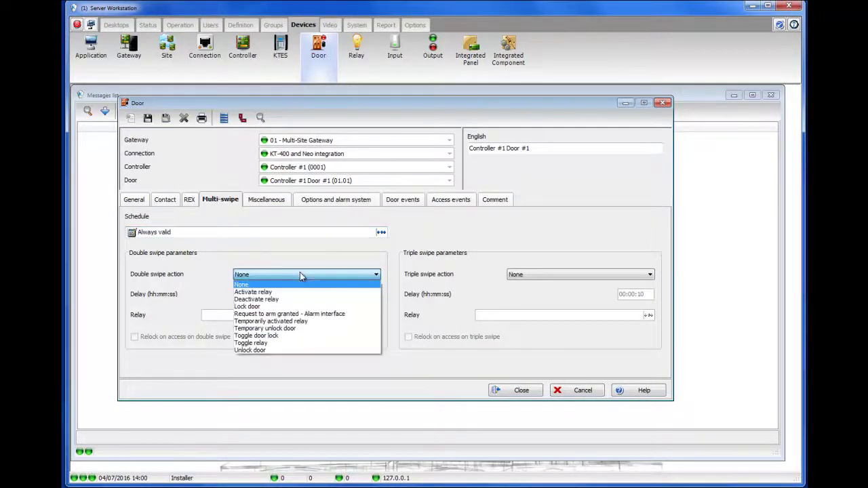
pyautogui.click(304, 314)
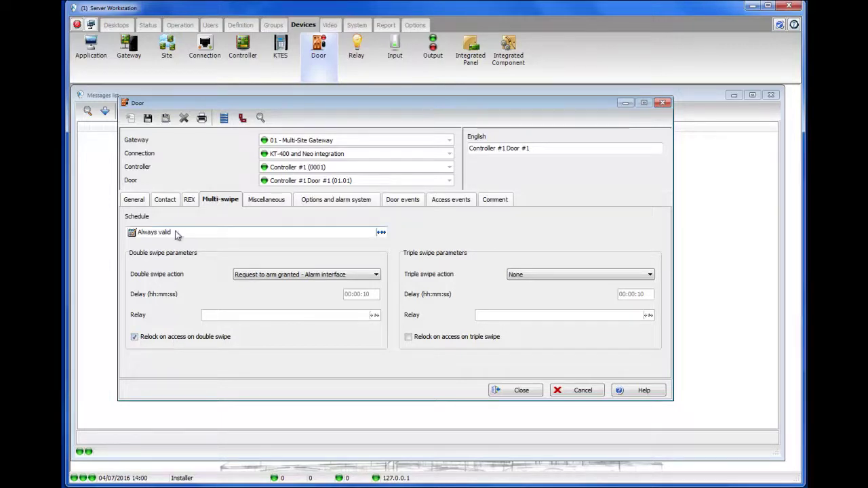
pyautogui.click(147, 118)
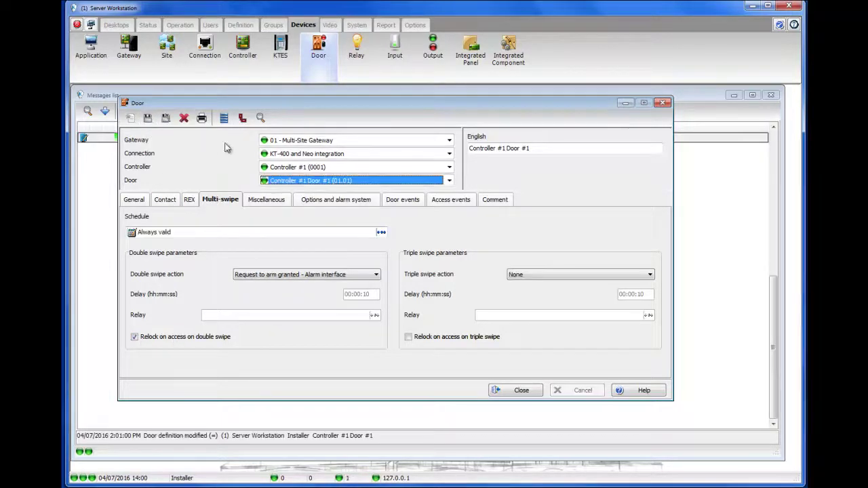
pyautogui.click(335, 202)
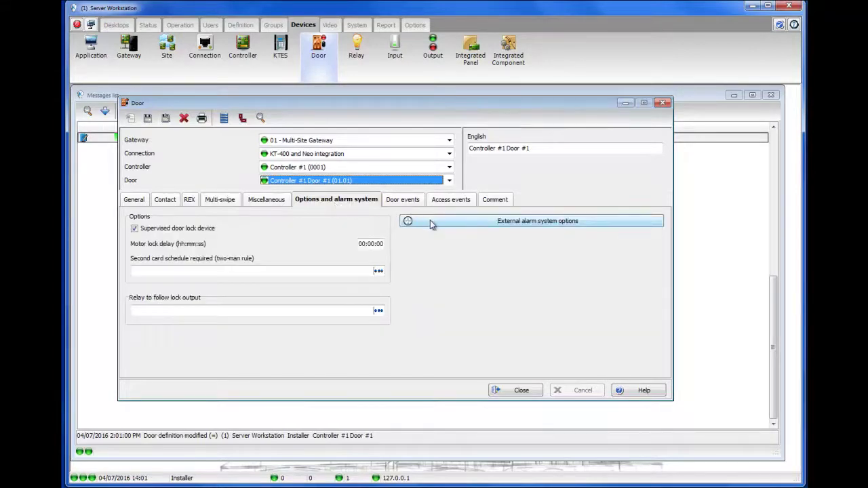
# Step: Let all KT-400 and Neo integration access levels postpone/disarm, arm Partition 1 (0001), then save and close
pyautogui.click(430, 221)
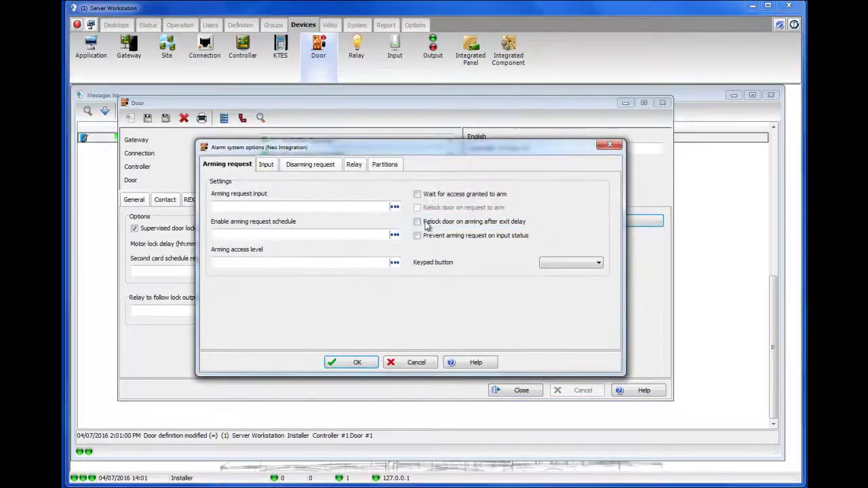
pyautogui.click(320, 168)
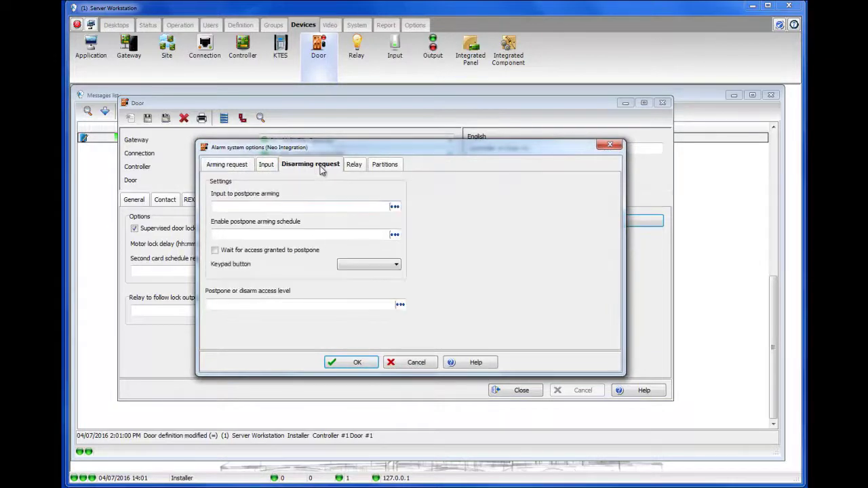
pyautogui.click(401, 304)
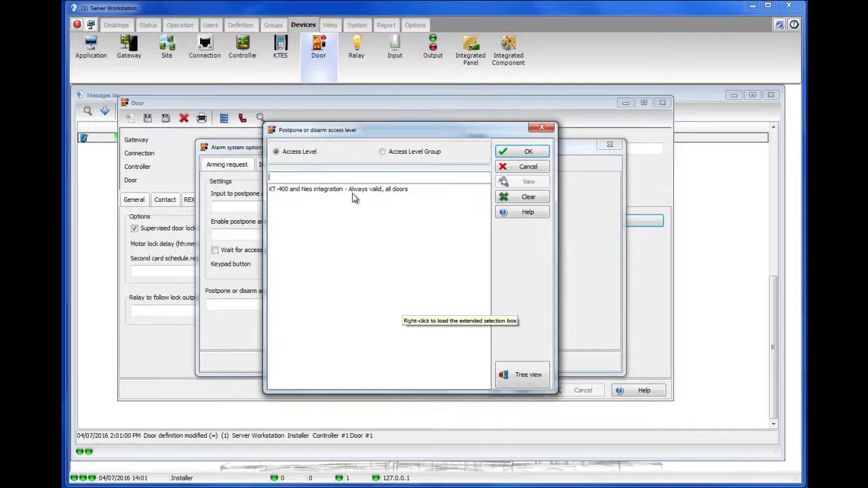
pyautogui.click(383, 153)
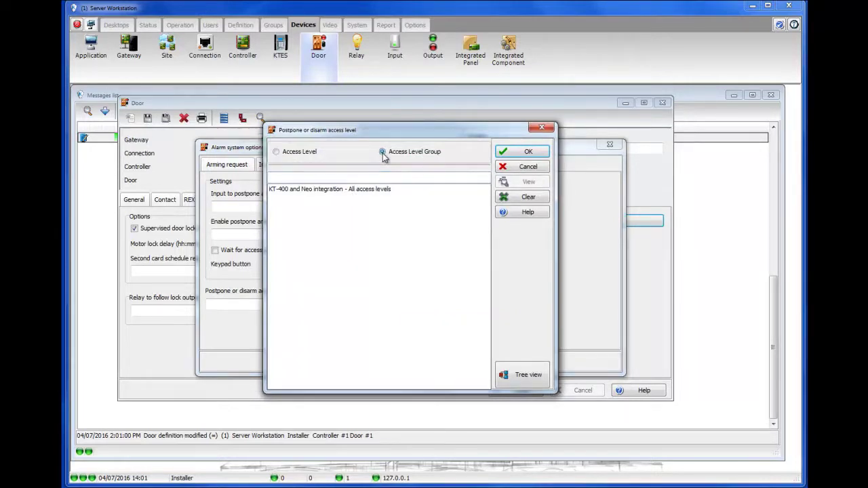
pyautogui.doubleClick(346, 192)
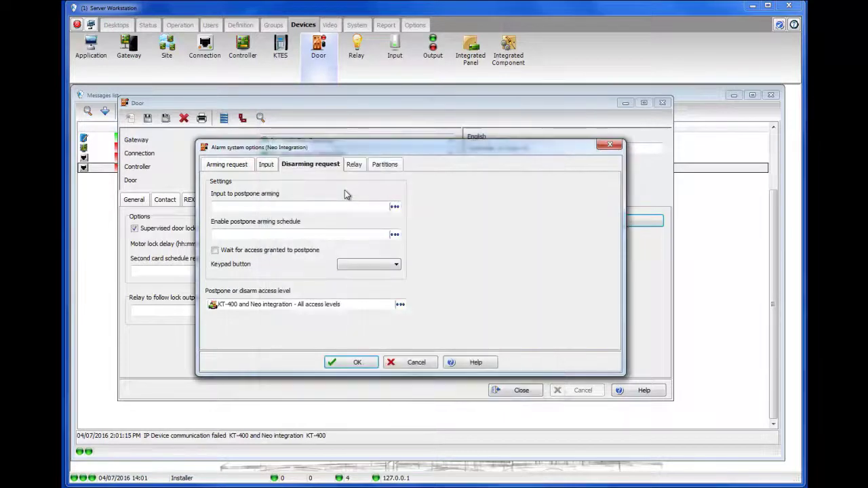
pyautogui.click(384, 166)
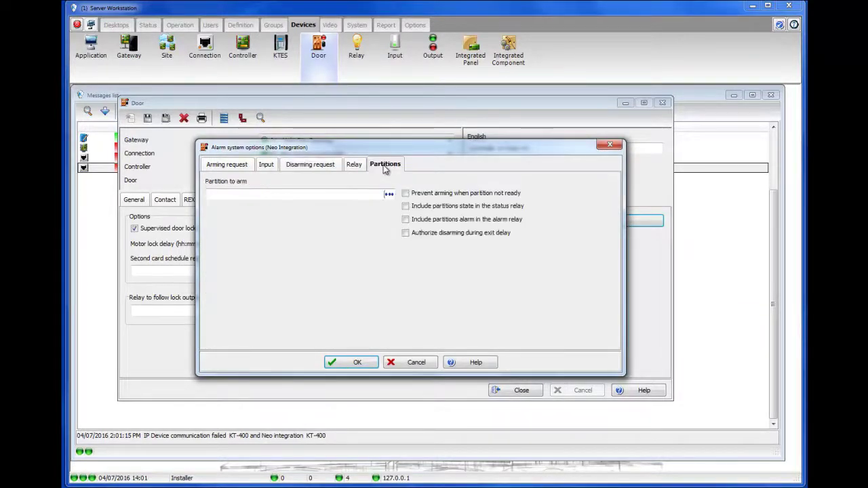
pyautogui.click(387, 194)
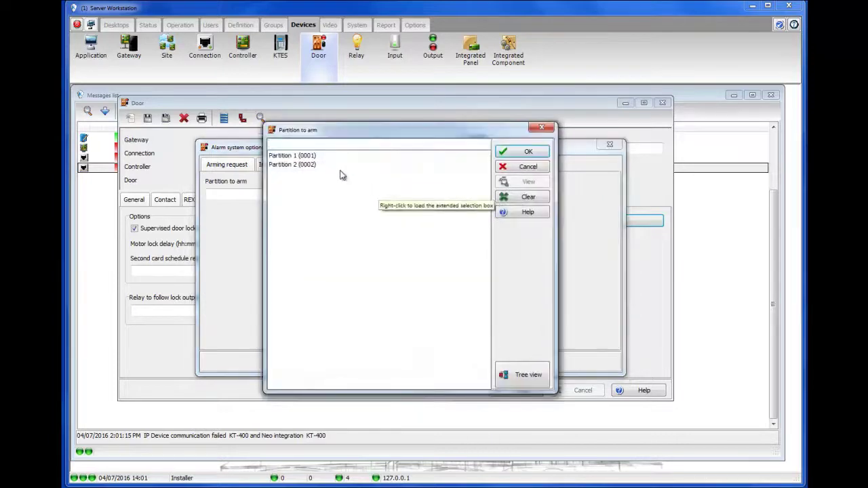
pyautogui.doubleClick(311, 157)
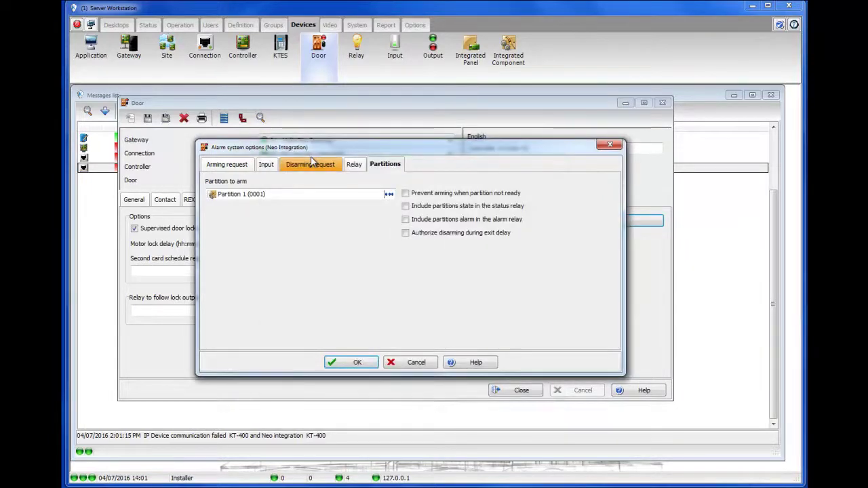
pyautogui.click(356, 361)
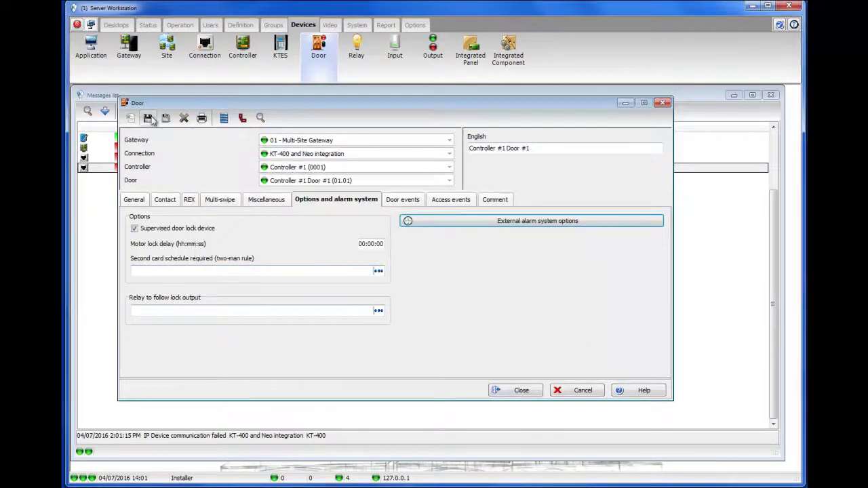
pyautogui.click(149, 119)
pyautogui.click(514, 390)
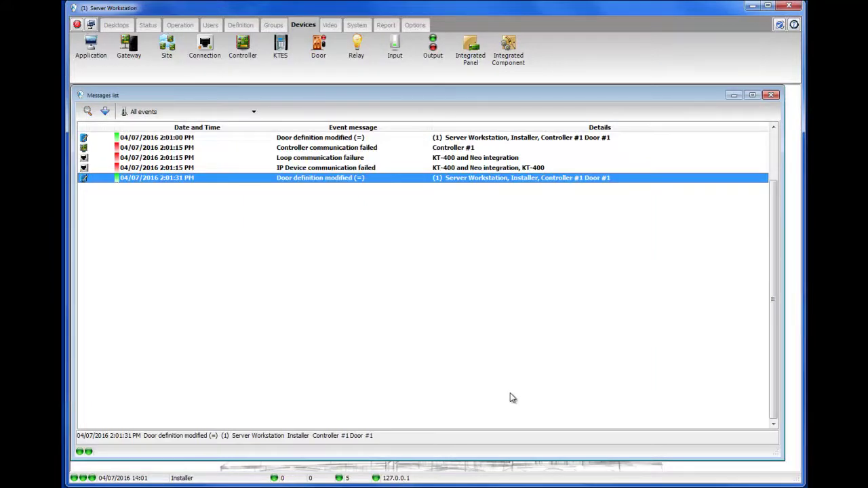